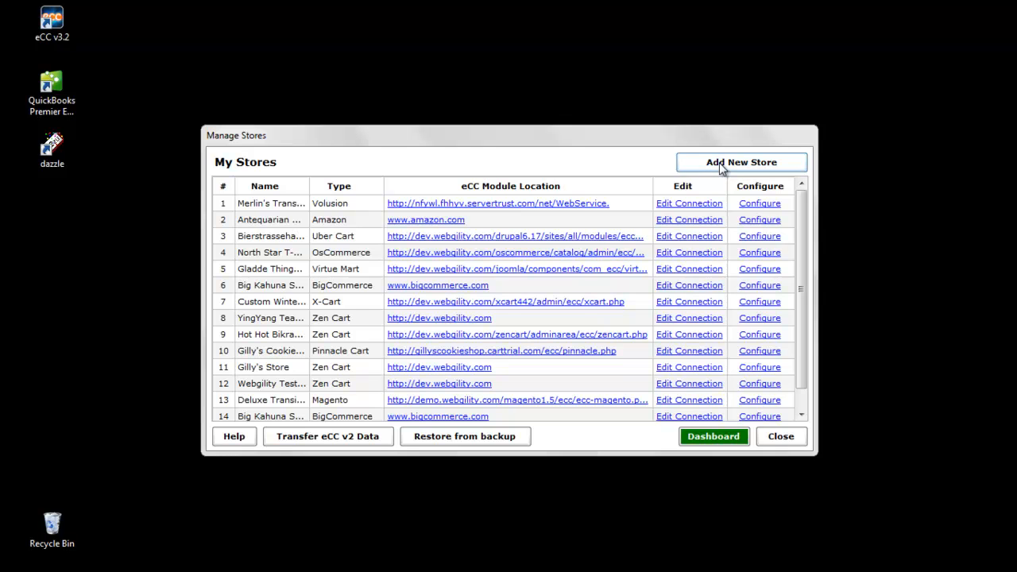
# Open the connection settings of the Magento store for editing and review the available QuickBooks versions
pyautogui.click(669, 403)
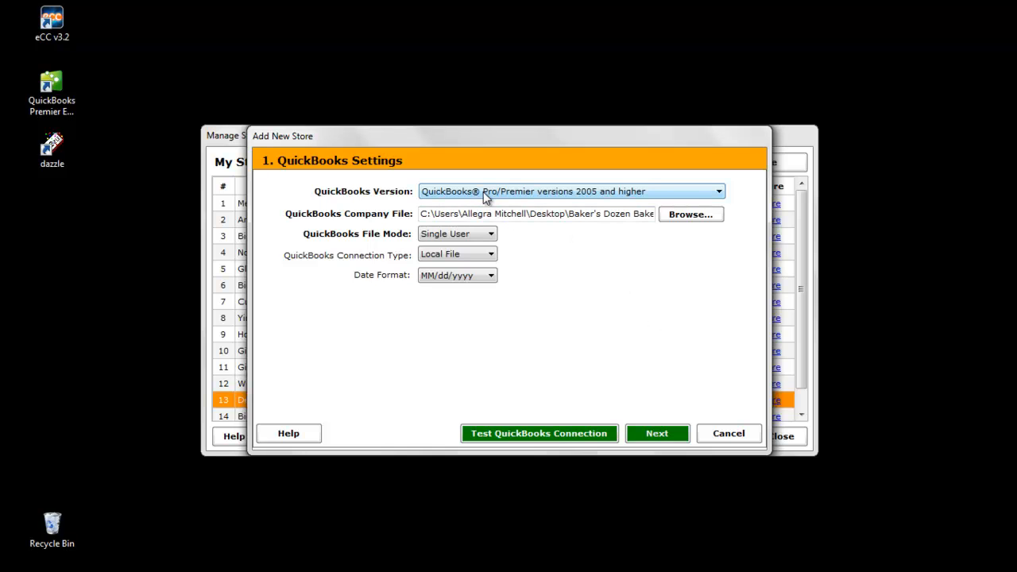
pyautogui.click(719, 194)
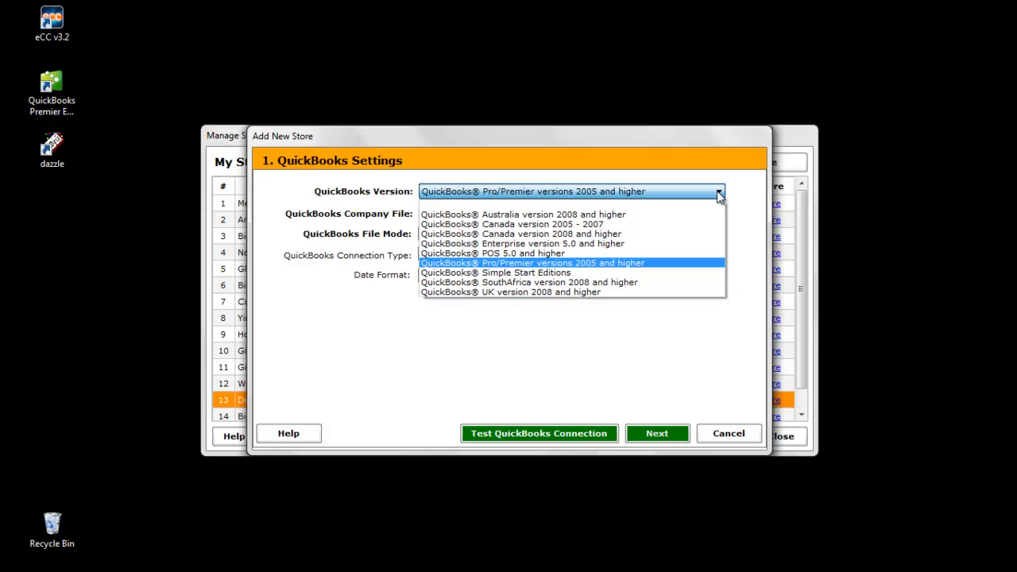
pyautogui.click(734, 190)
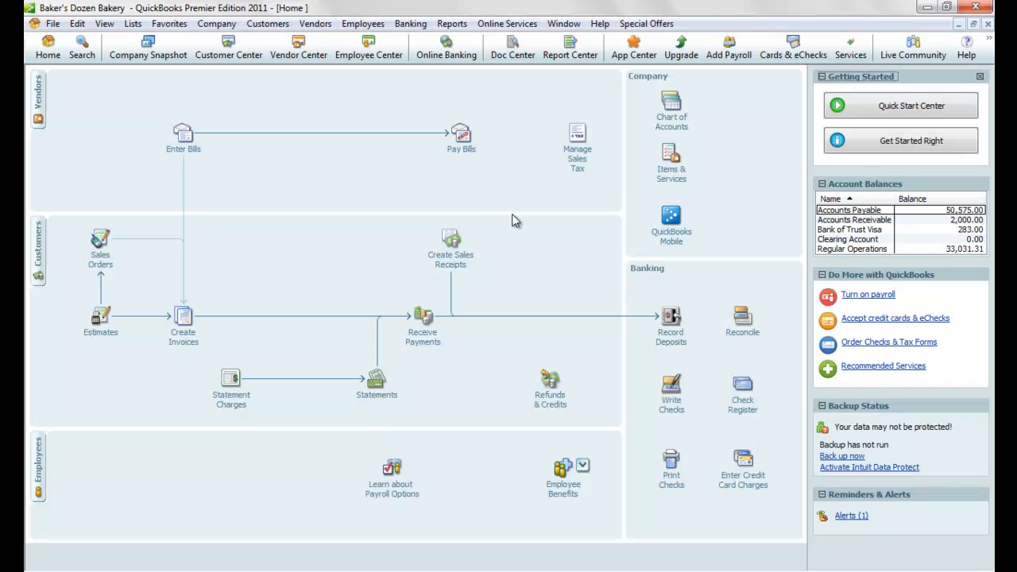
# In QuickBooks, copy the company file location from the product information and minimize the program
pyautogui.press('F2')
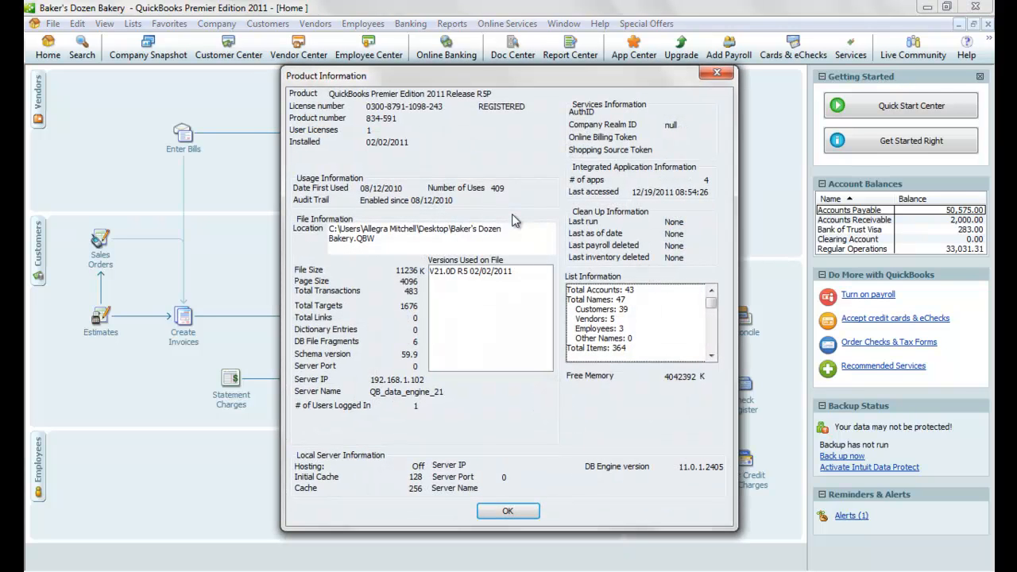
pyautogui.moveTo(395, 241); pyautogui.dragTo(329, 230)
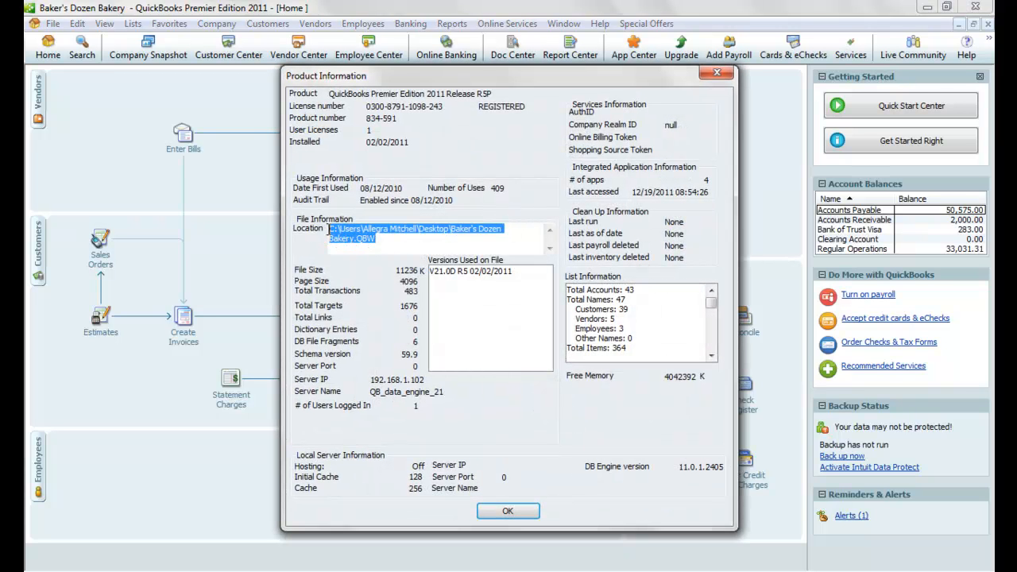
pyautogui.rightClick(340, 231)
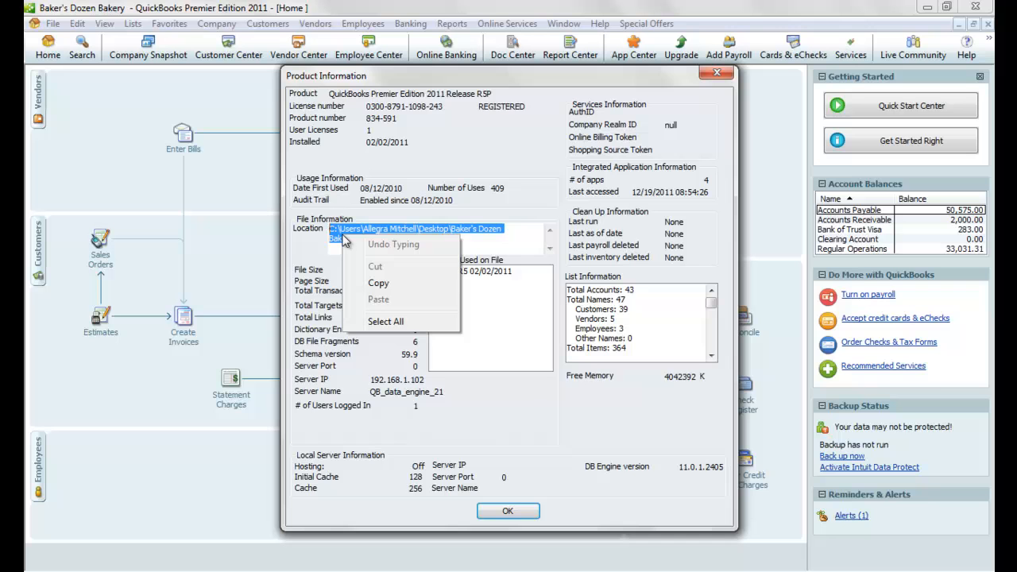
pyautogui.click(375, 284)
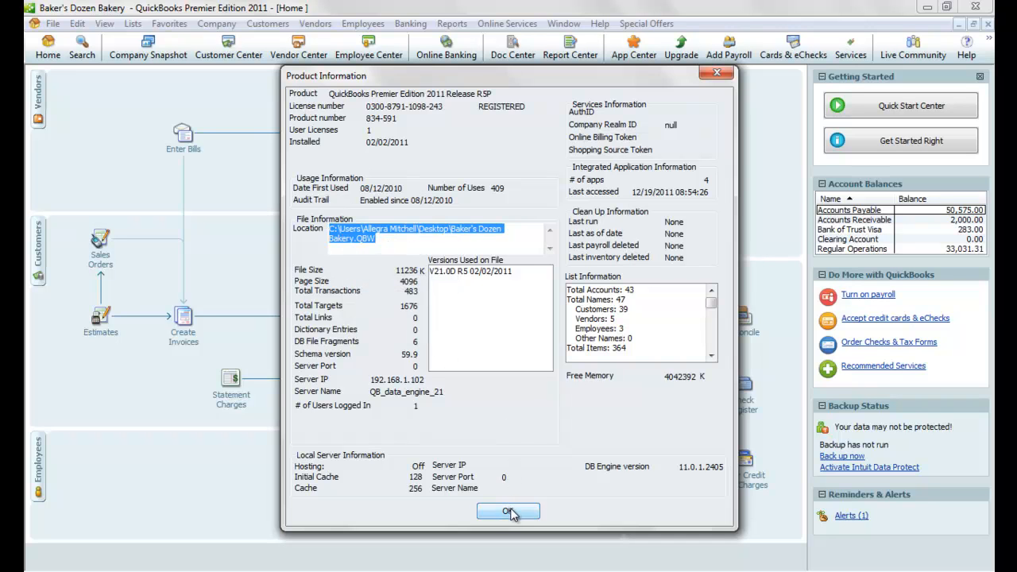
pyautogui.click(512, 510)
pyautogui.click(925, 8)
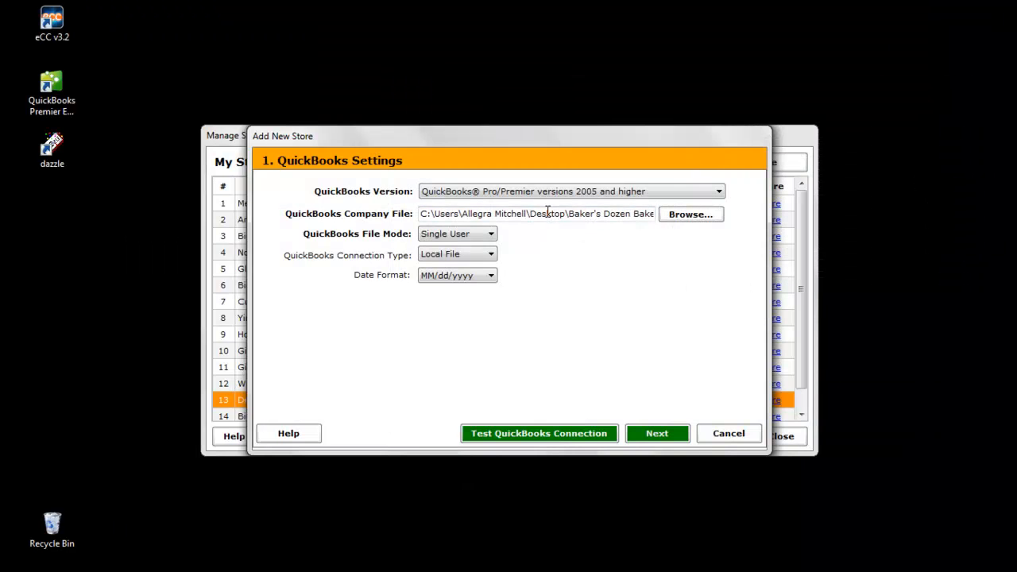
# Test the QuickBooks connection with the MM/dd/yyyy date format kept, and continue to the store settings
pyautogui.click(487, 281)
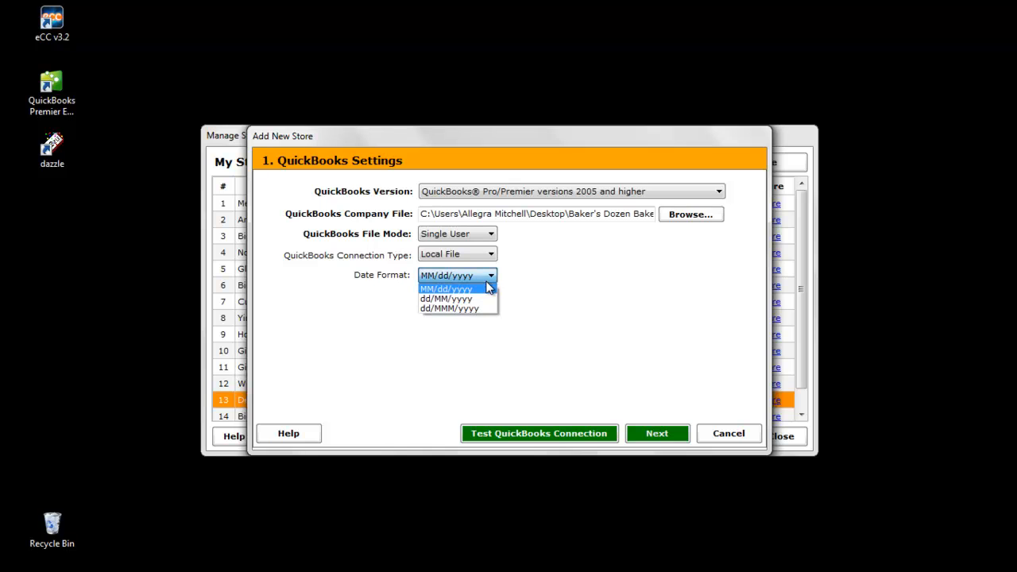
pyautogui.click(529, 289)
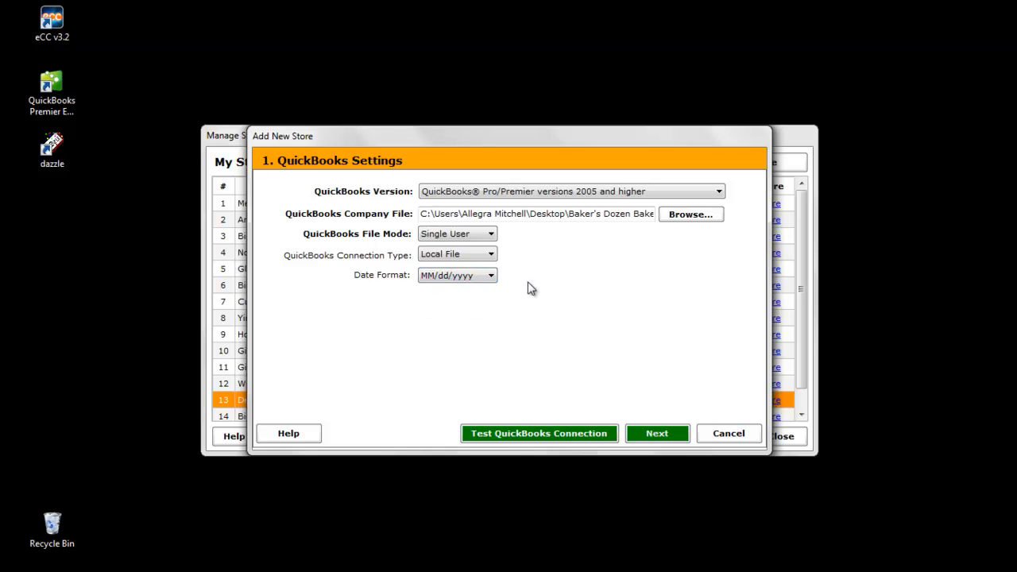
pyautogui.click(499, 439)
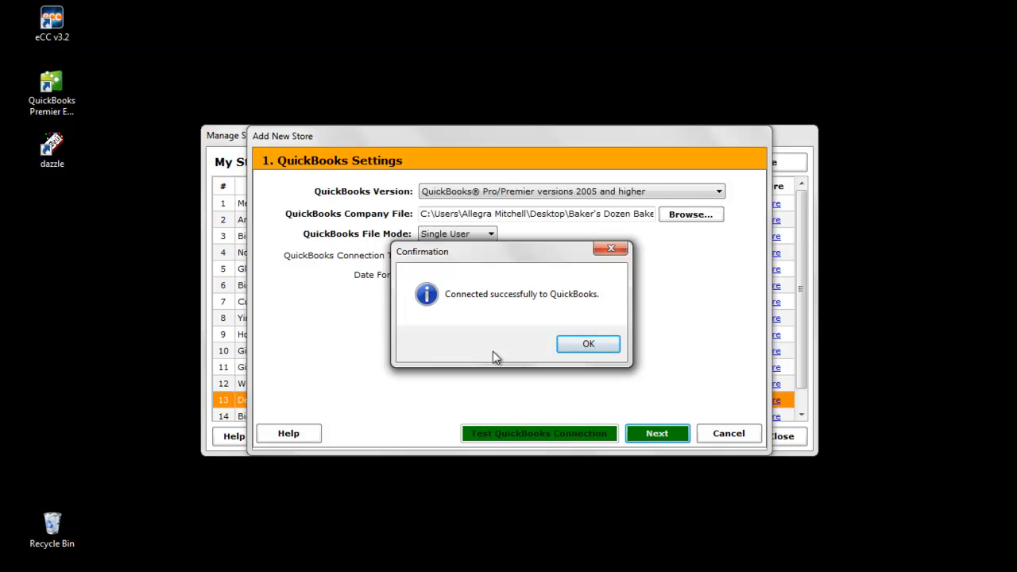
pyautogui.click(586, 344)
pyautogui.click(658, 434)
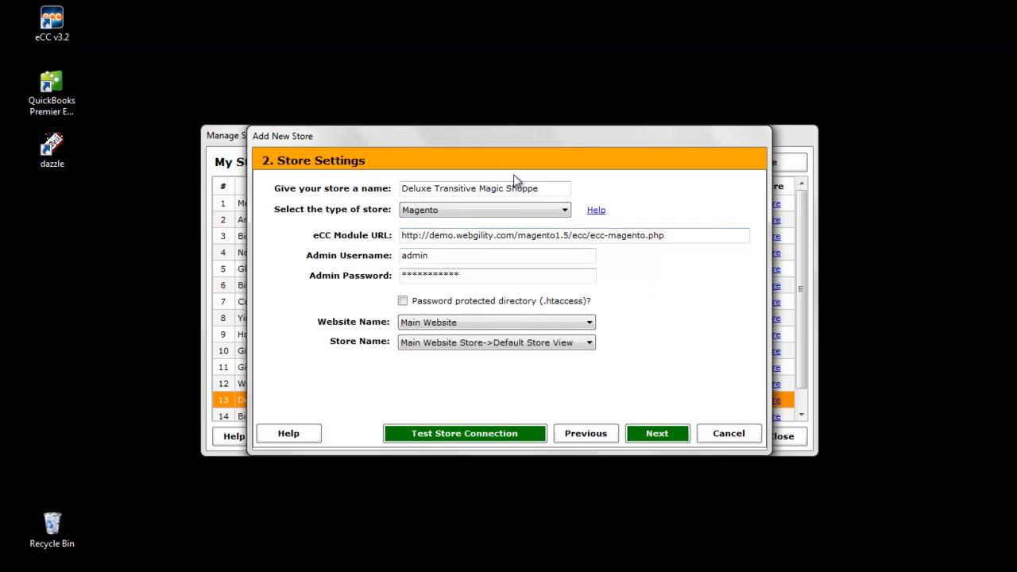
# Examine the store name, available store types, eCC module URL and admin login fields in the store settings
pyautogui.moveTo(547, 188); pyautogui.dragTo(387, 194)
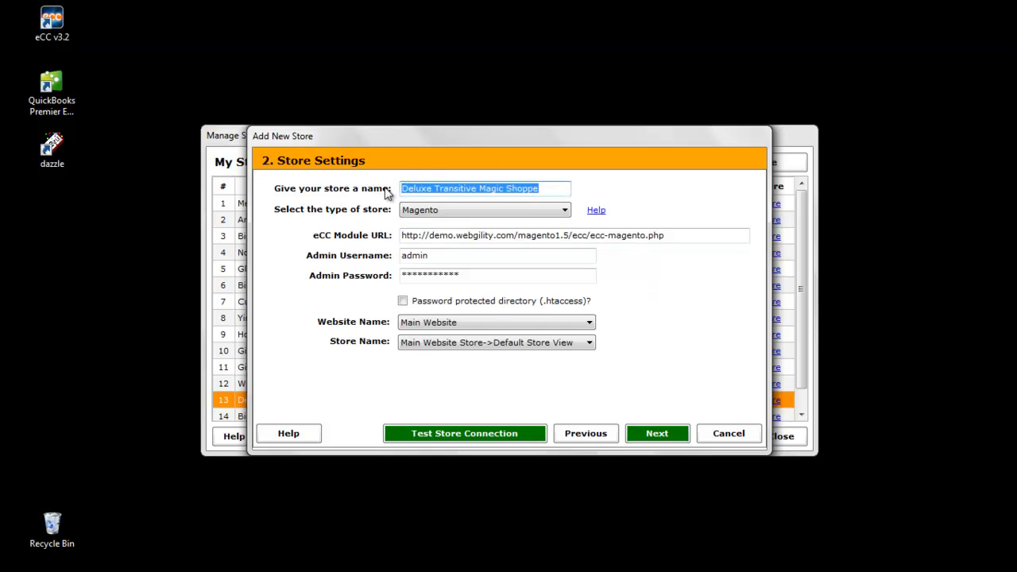
pyautogui.click(554, 185)
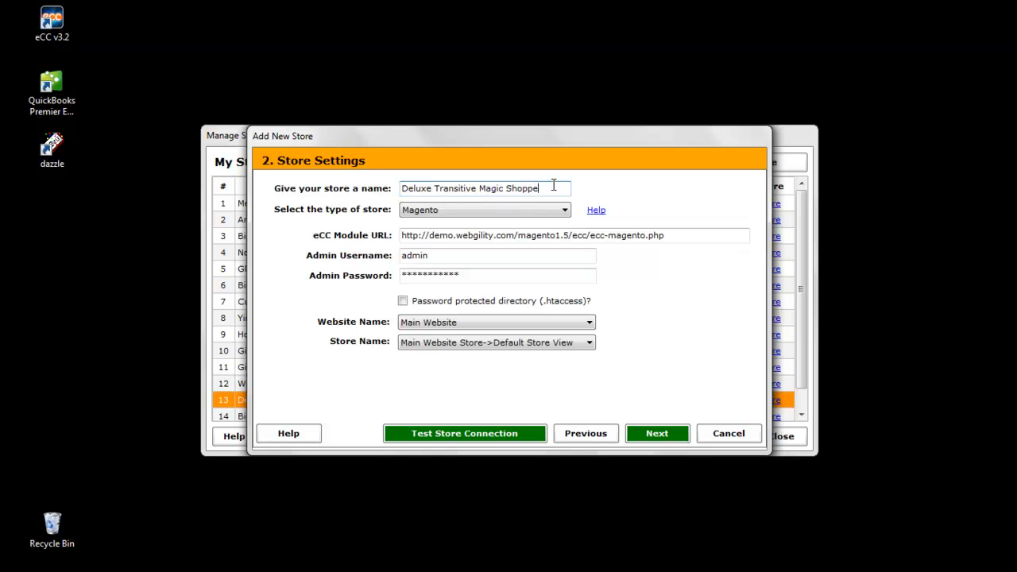
pyautogui.click(565, 211)
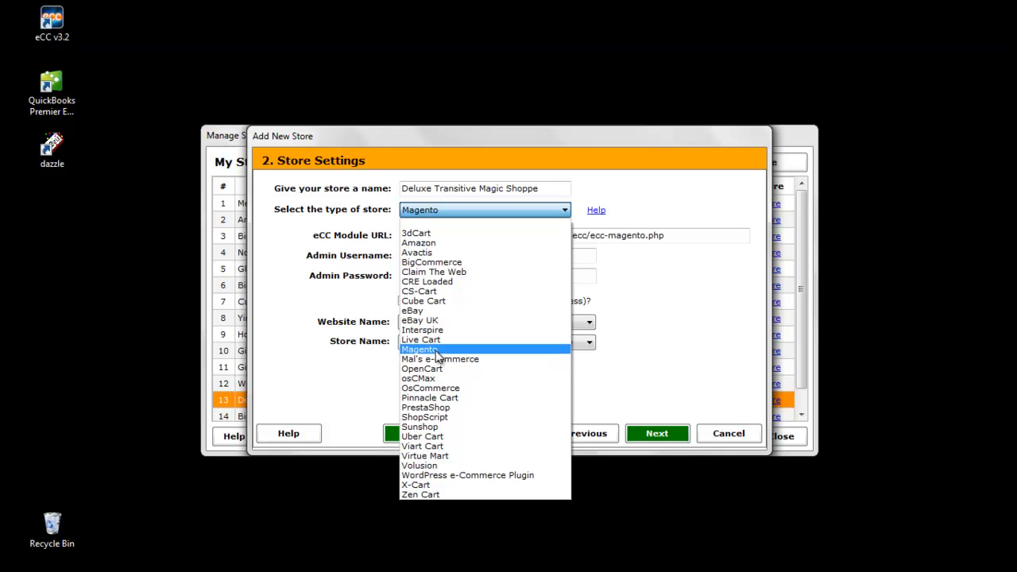
pyautogui.click(698, 265)
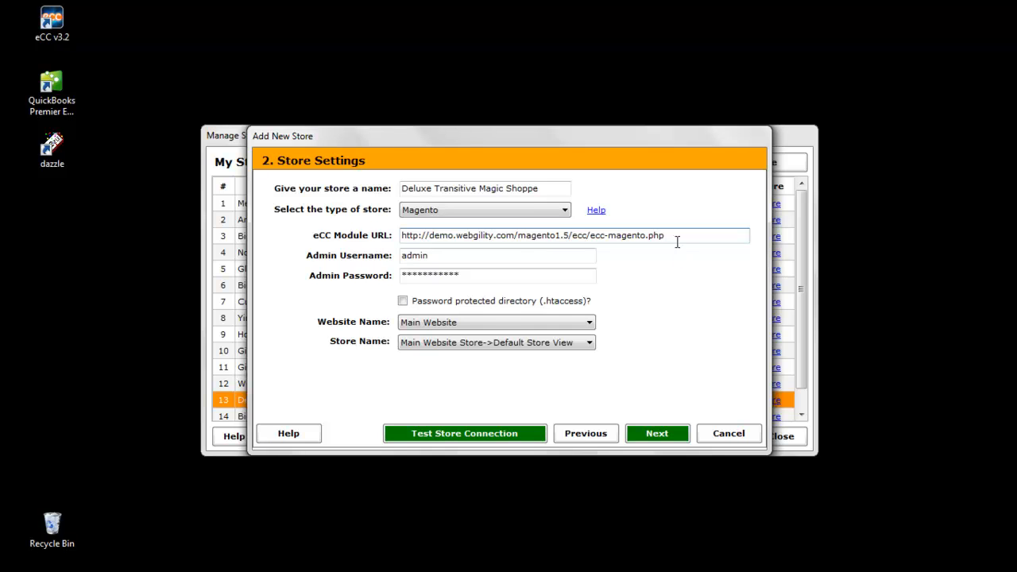
pyautogui.moveTo(675, 239); pyautogui.dragTo(384, 235)
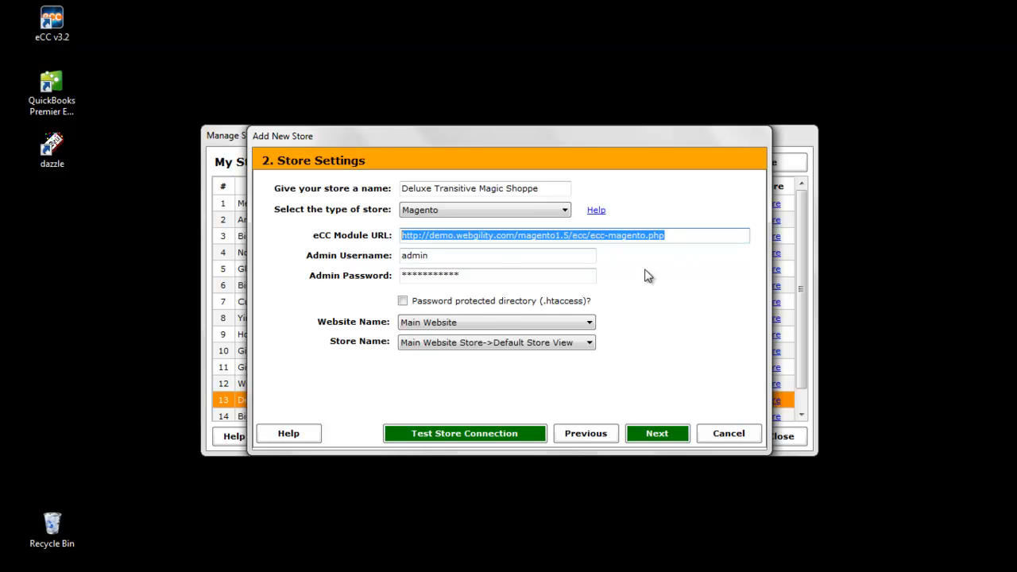
pyautogui.click(453, 259)
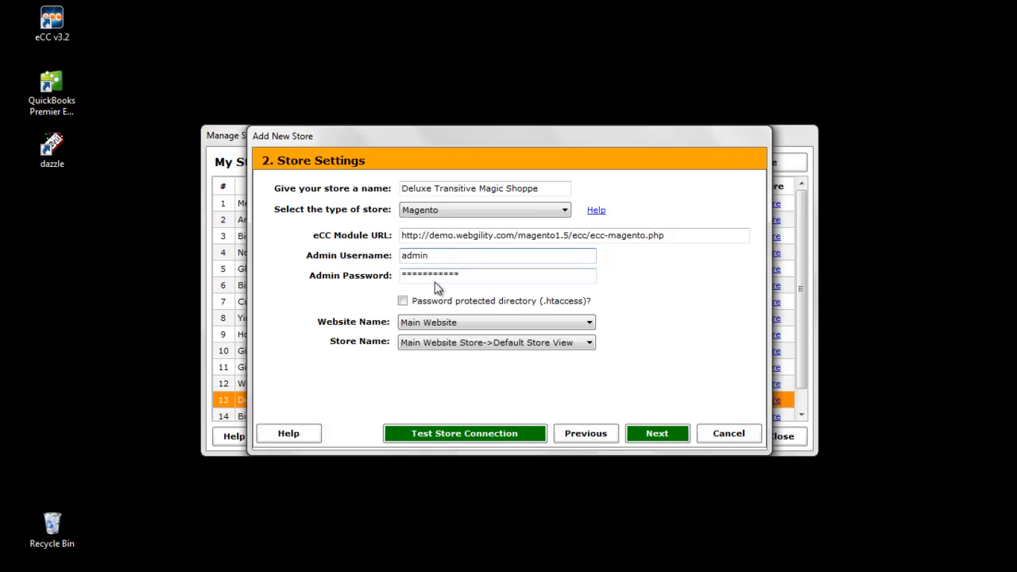
# Test the connection to the online store and continue to the store information
pyautogui.click(487, 443)
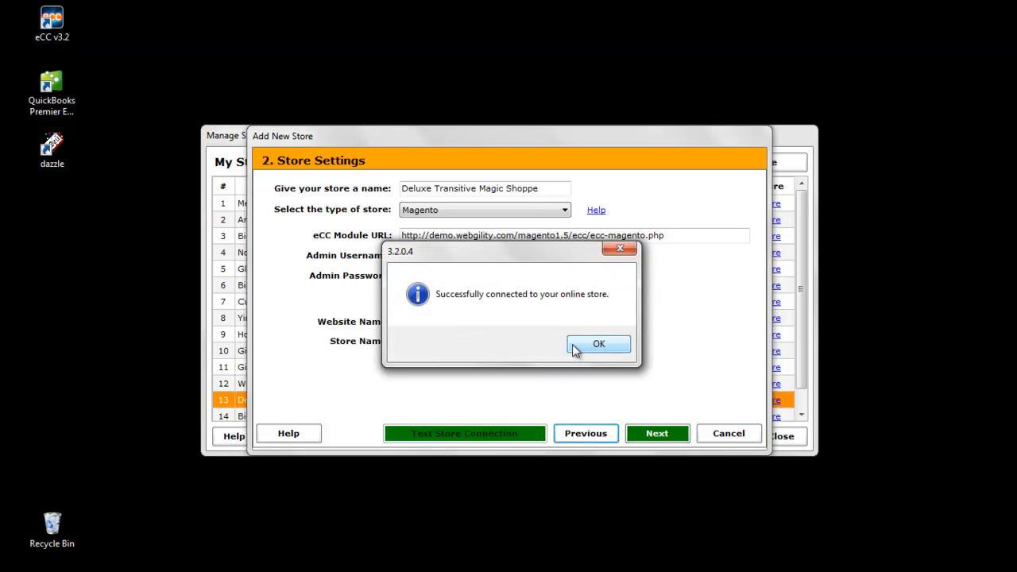
pyautogui.click(575, 350)
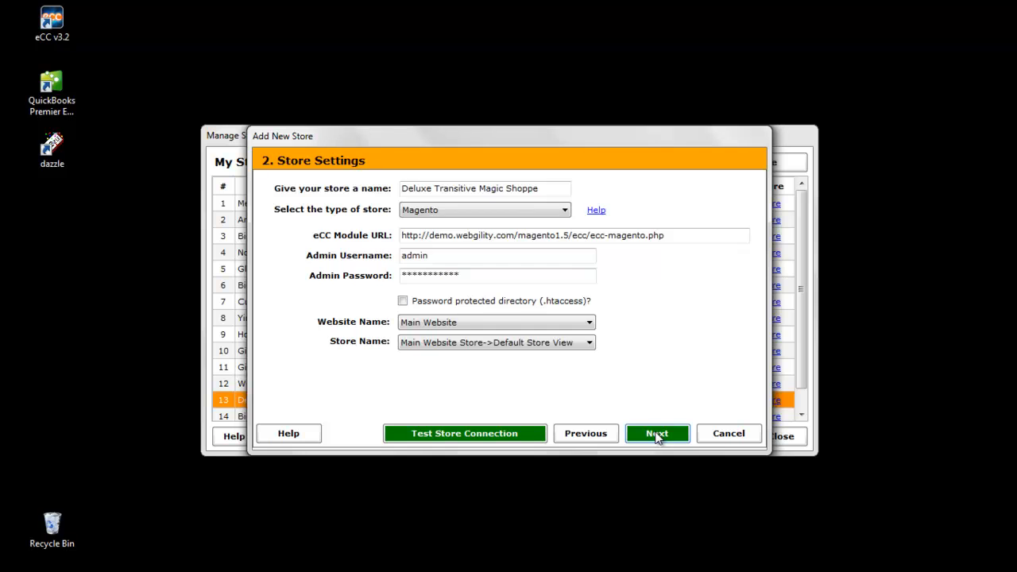
pyautogui.click(657, 435)
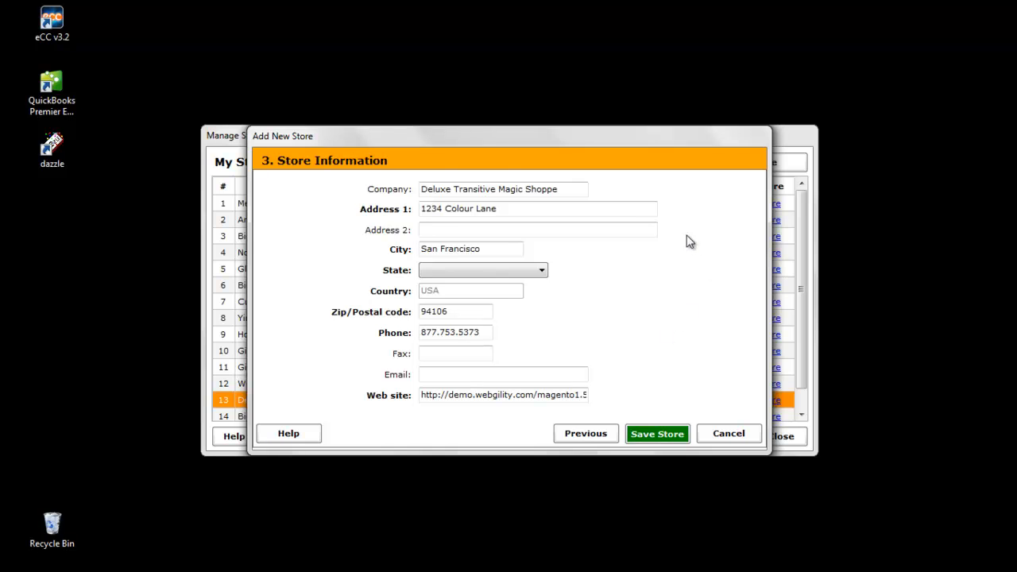
# Set the store's state to California and save the store, proceeding to its configuration
pyautogui.click(540, 273)
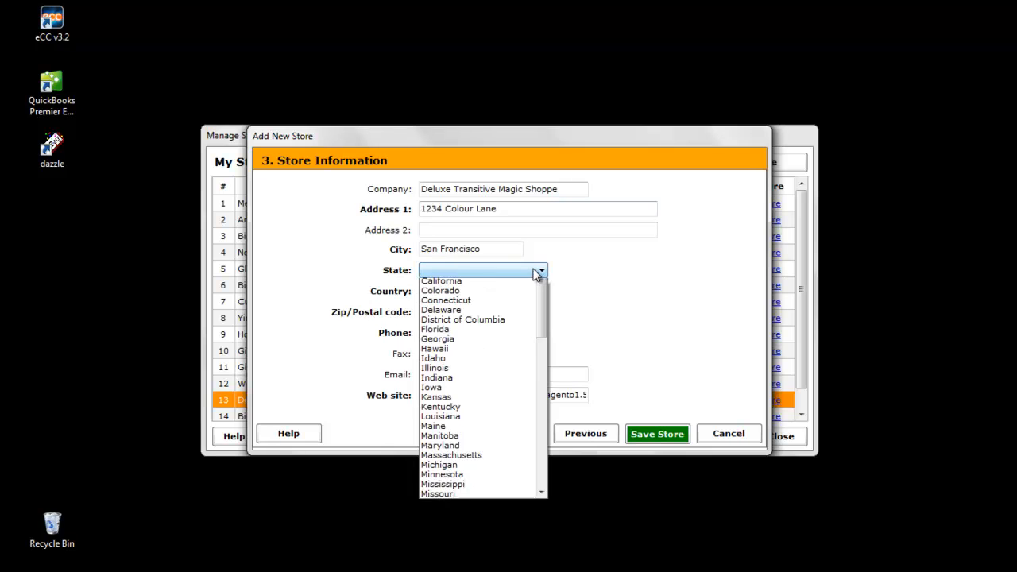
pyautogui.click(470, 347)
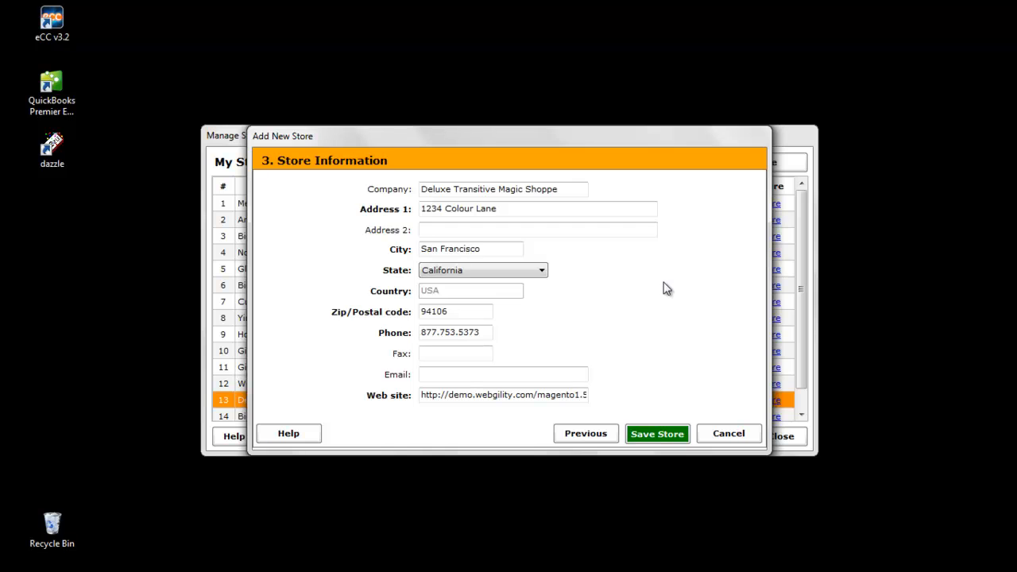
pyautogui.click(664, 437)
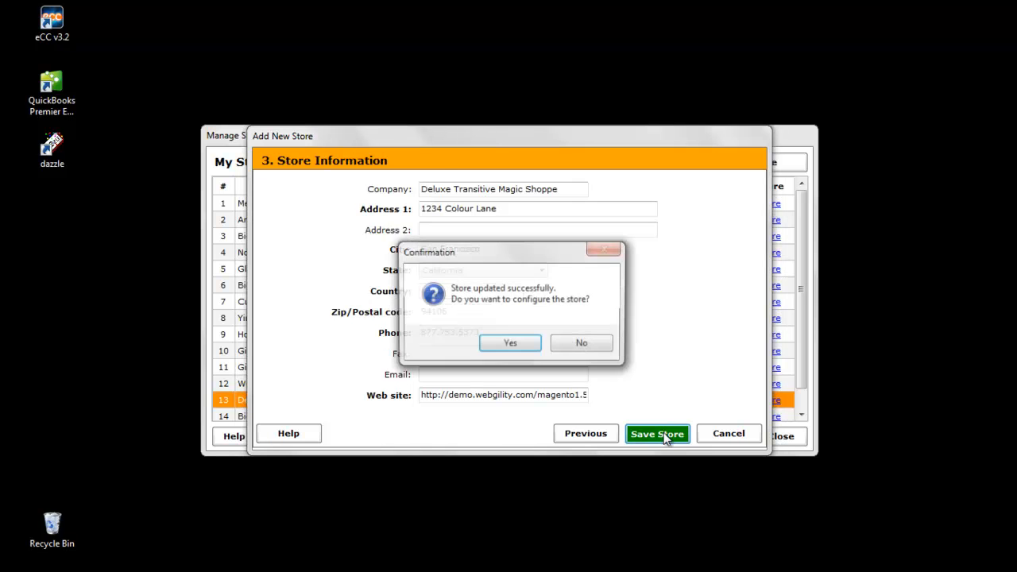
pyautogui.click(509, 347)
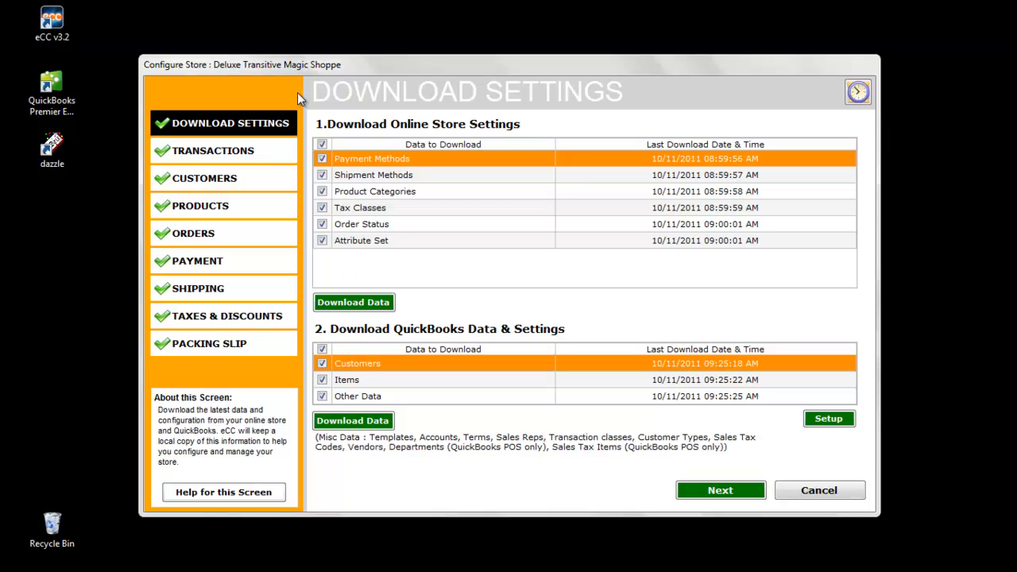
# Examine the transaction types available for recording all orders into QuickBooks
pyautogui.click(280, 154)
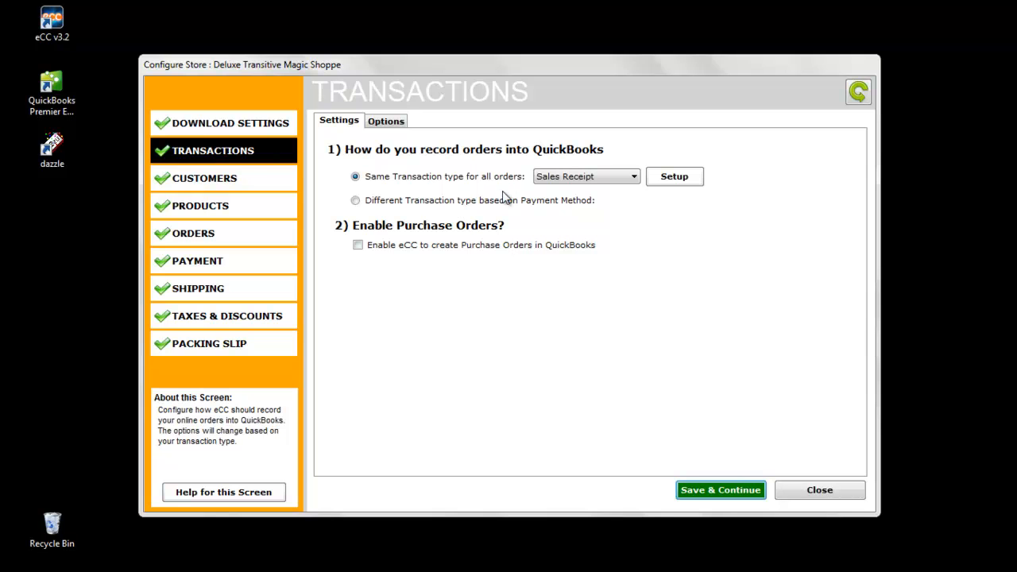
pyautogui.click(627, 180)
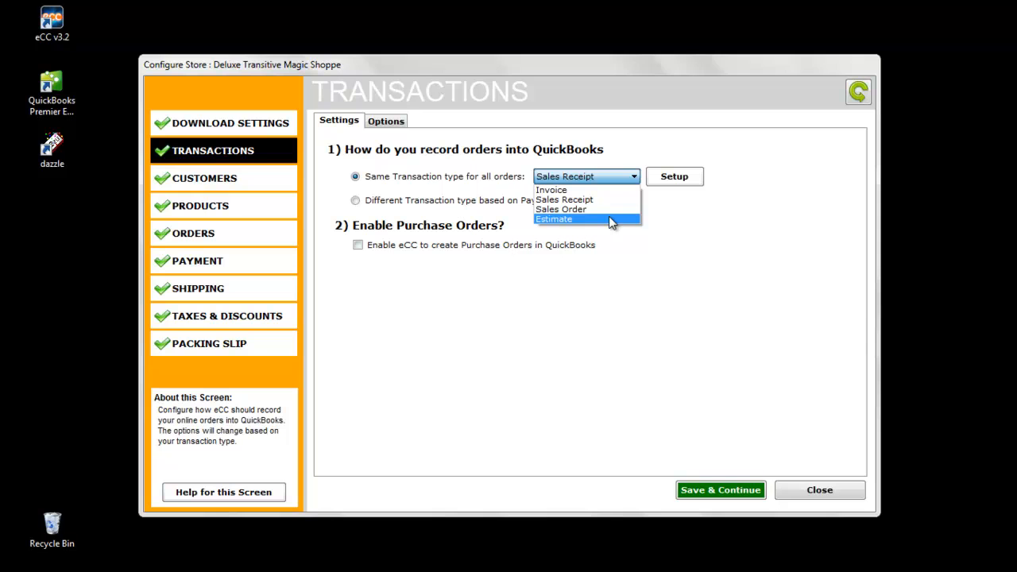
pyautogui.click(708, 202)
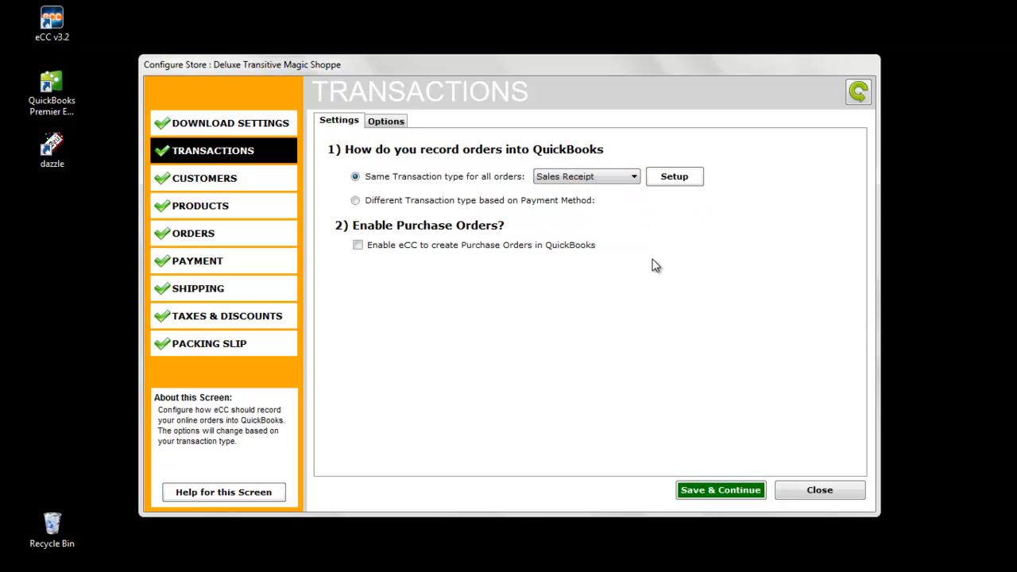
# In the order settings, set the handling of orders not processed with eCC to Don't Download
pyautogui.click(249, 244)
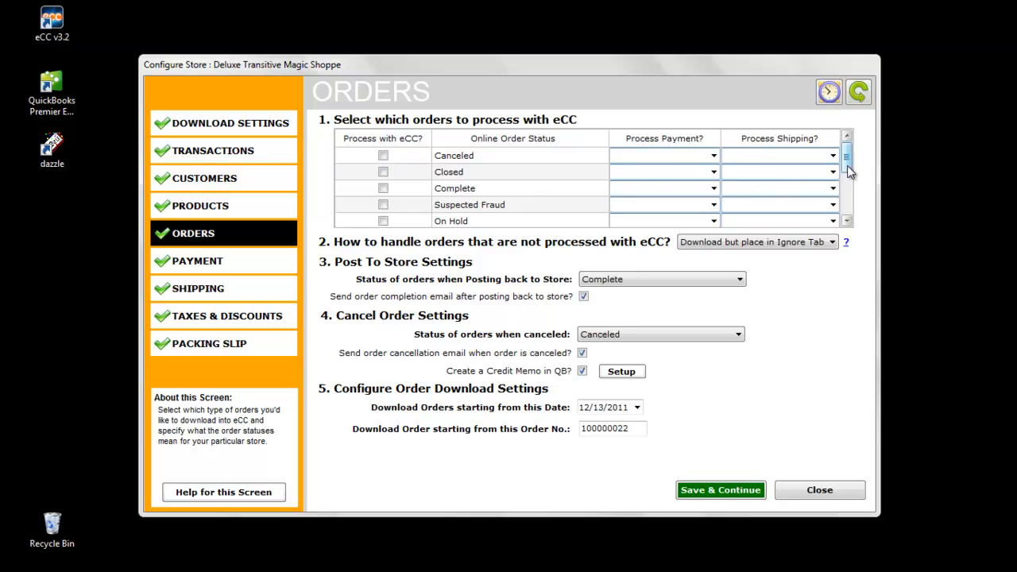
pyautogui.moveTo(847, 165); pyautogui.dragTo(848, 190)
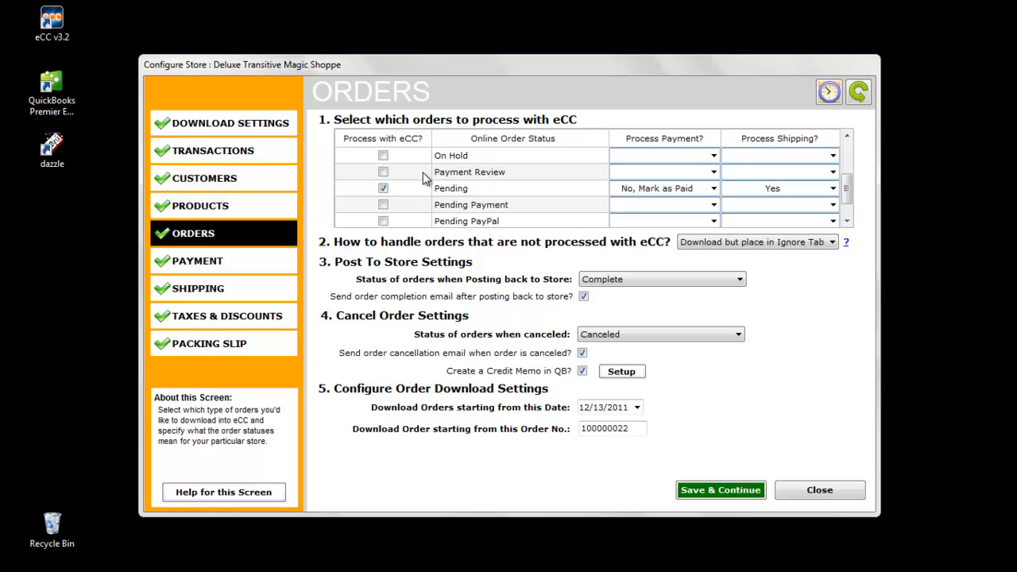
pyautogui.click(711, 244)
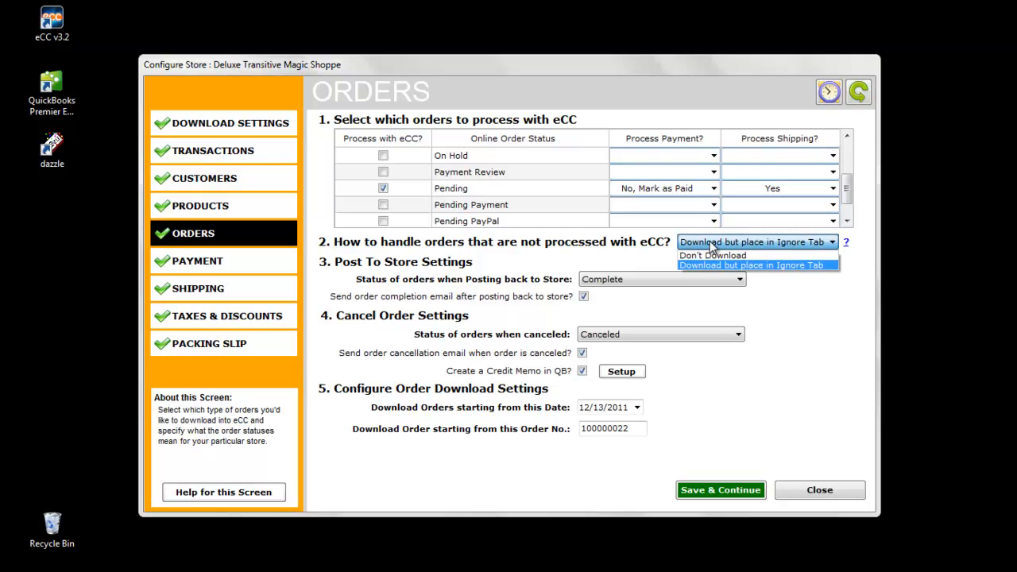
pyautogui.click(709, 255)
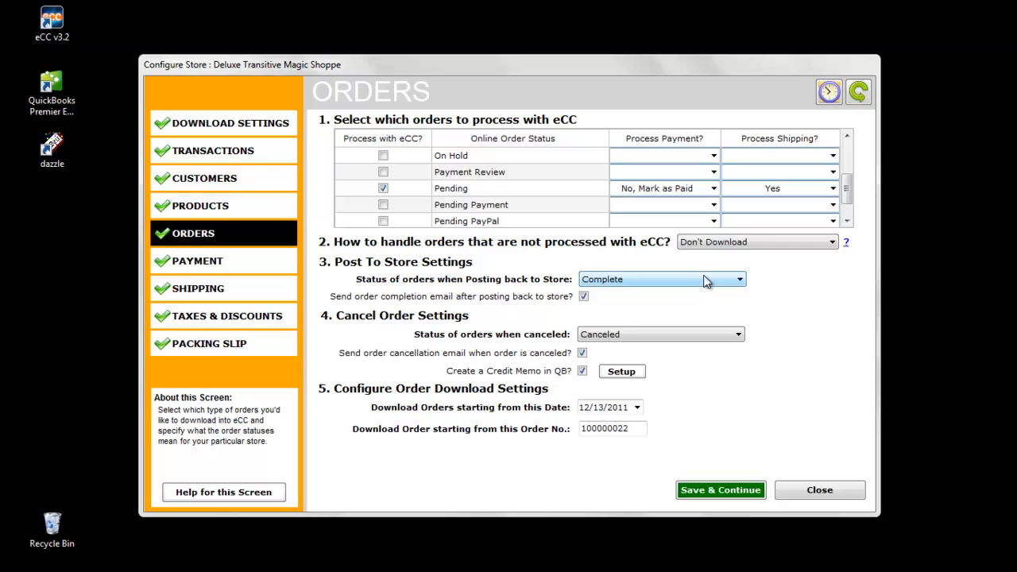
# Open the store's taxes and discounts settings
pyautogui.click(213, 318)
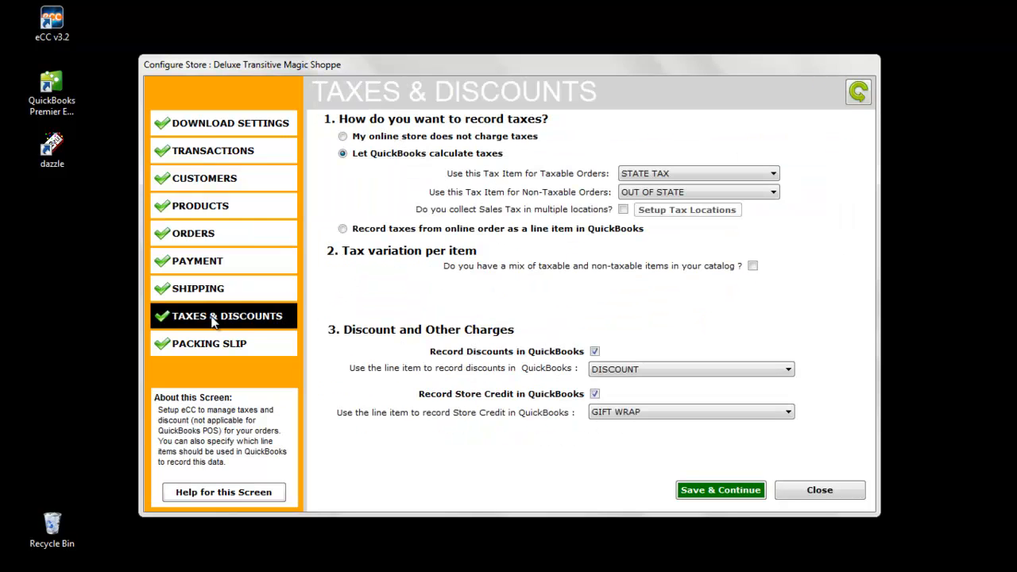